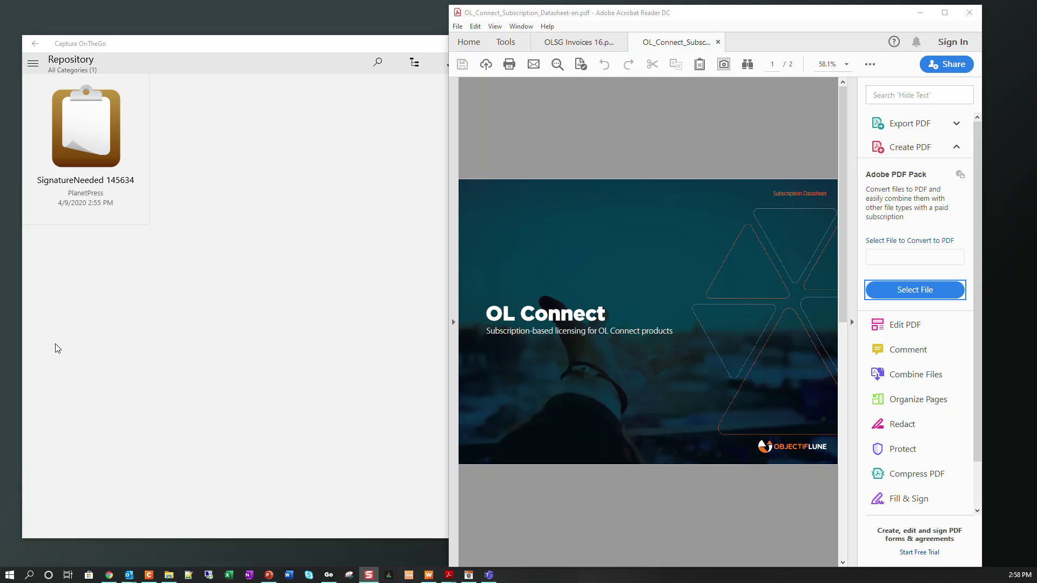
Step: Switch Acrobat Reader to the OLSG Invoices 16 document
click(552, 41)
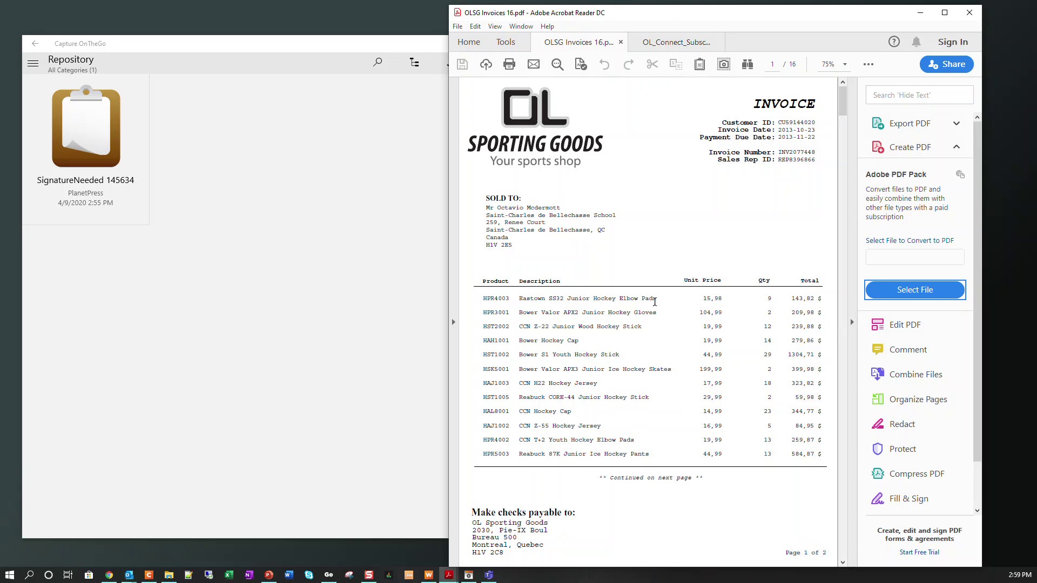
Step: Print the invoices to PlanetPress Printer and open the new SignatureNeeded 145911 form
click(509, 64)
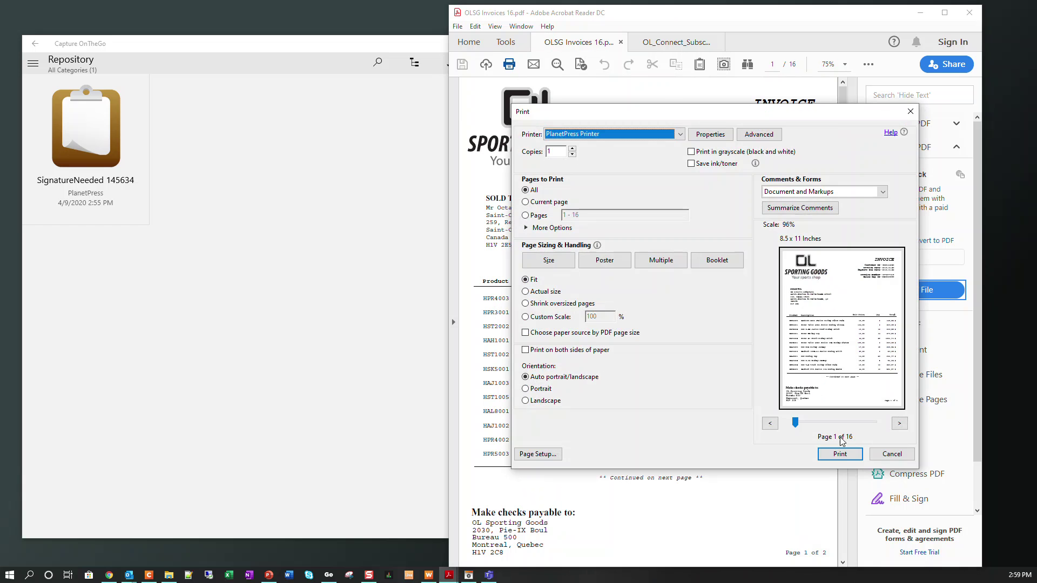
click(839, 454)
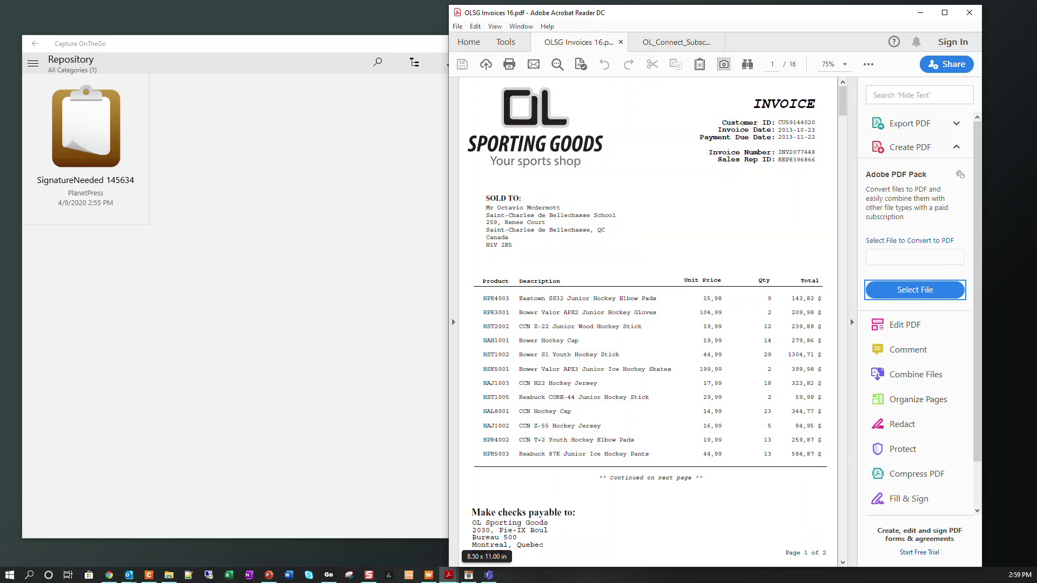
click(118, 210)
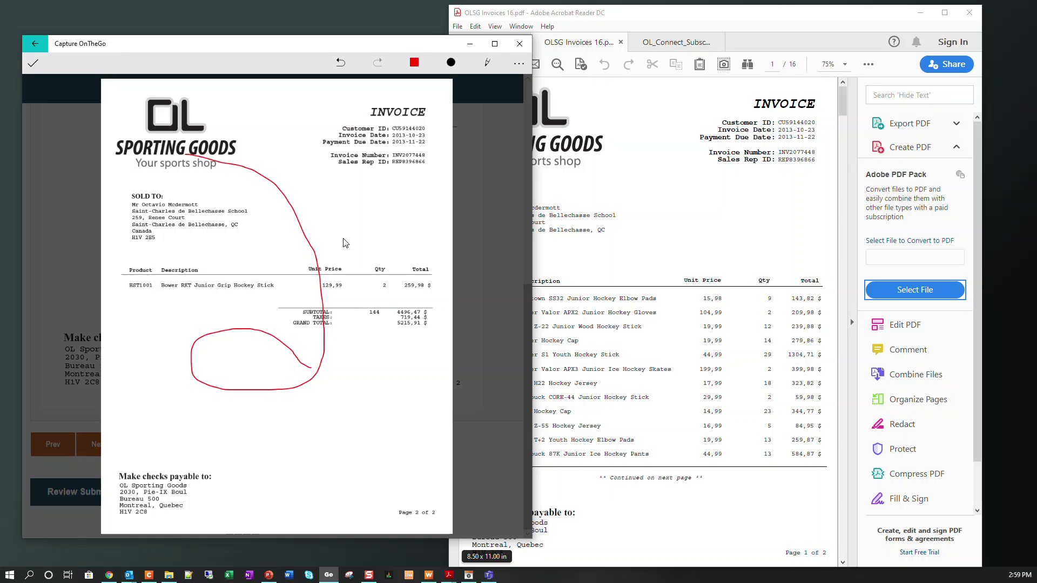
Step: Ink the invoice pages in red and blue and answer Yes to changes being marked
click(414, 62)
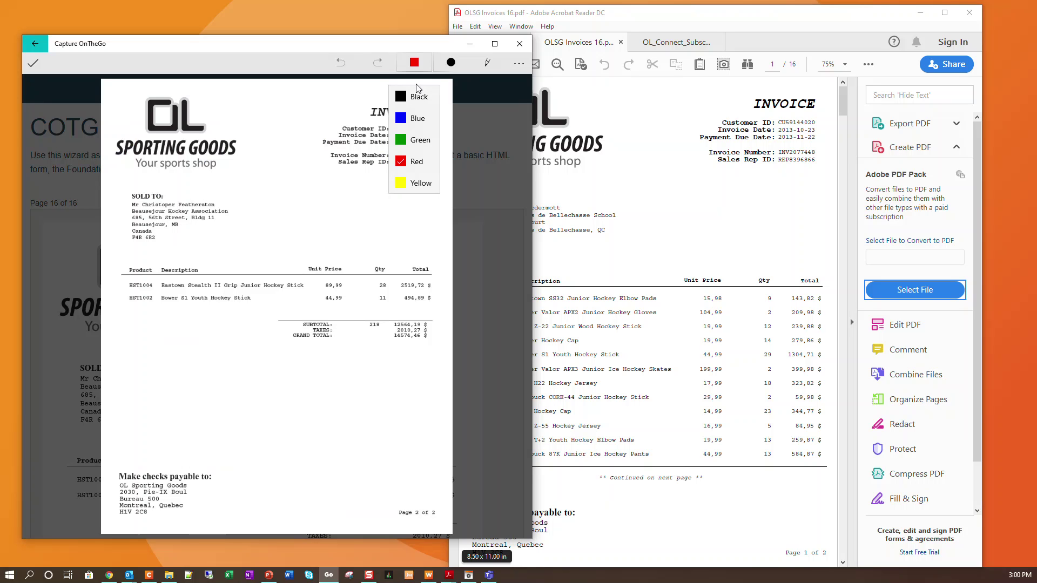
click(115, 201)
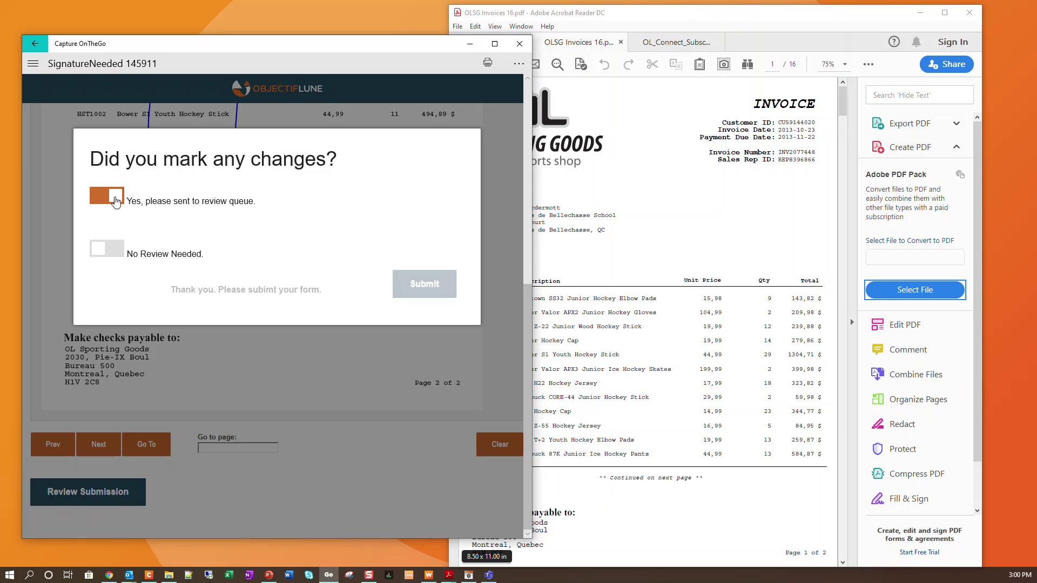
Step: Choose 'No Review Needed', then switch back to sending the form to the review queue
click(105, 201)
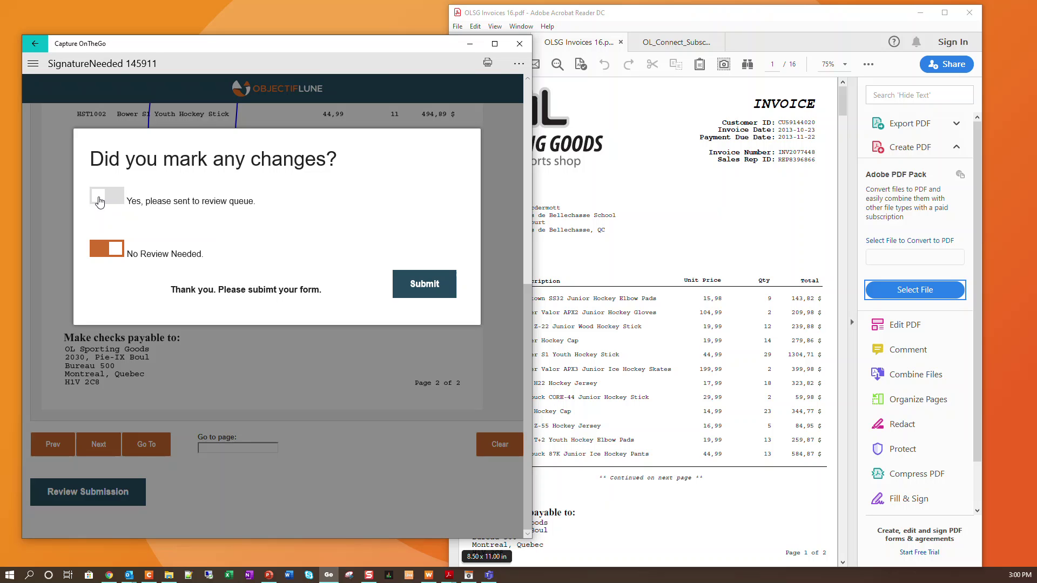
click(98, 202)
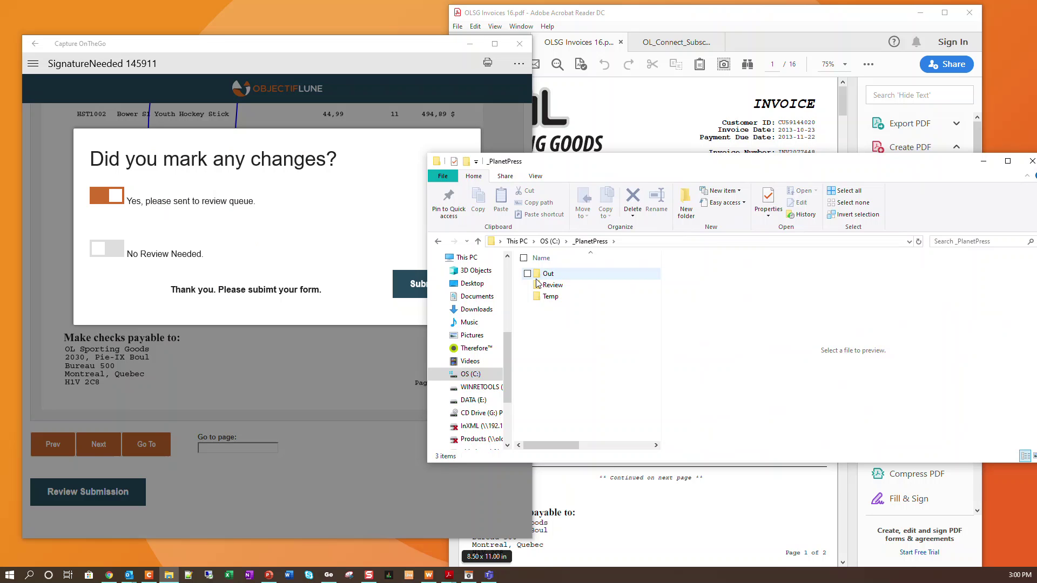
Step: Open the Review folder to preview 145911_Rotate0_Signed.pdf with its red ink mark
double_click(537, 284)
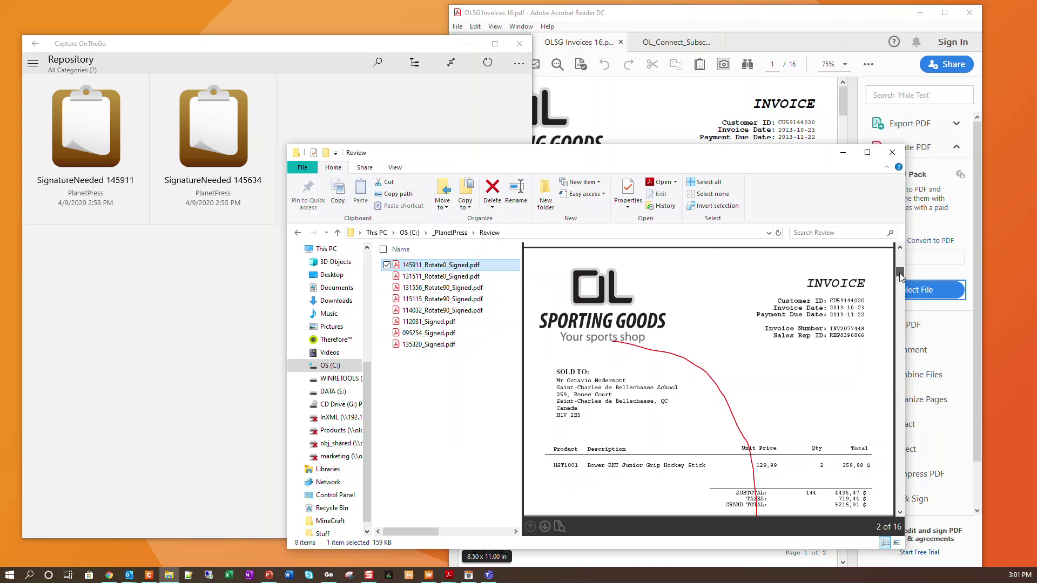
Step: Bring the Acrobat invoices window back in front of File Explorer
click(773, 40)
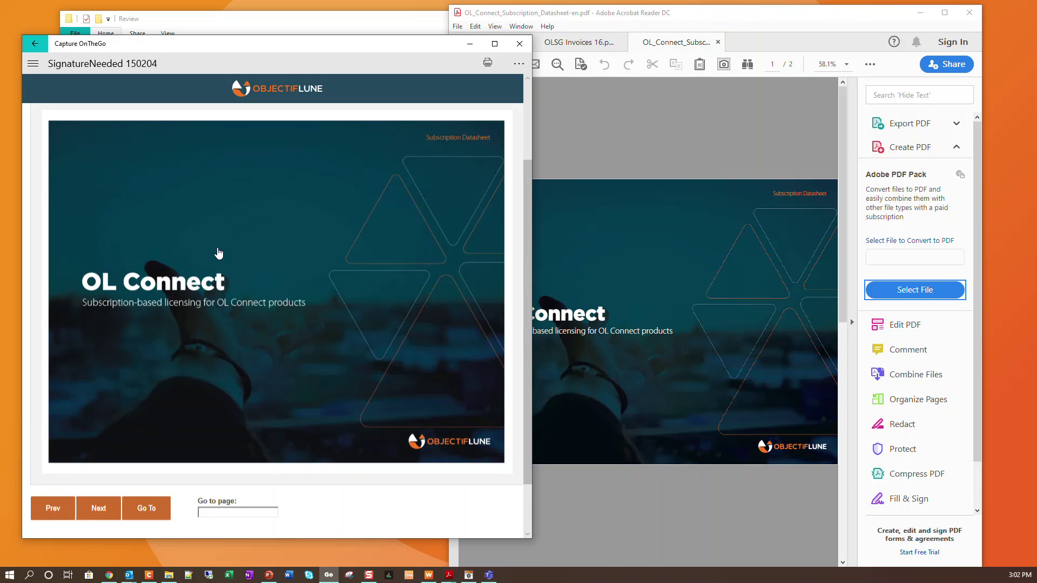
Step: Draw yellow ink on the datasheet pages, submit the form, and return to File Explorer
click(218, 254)
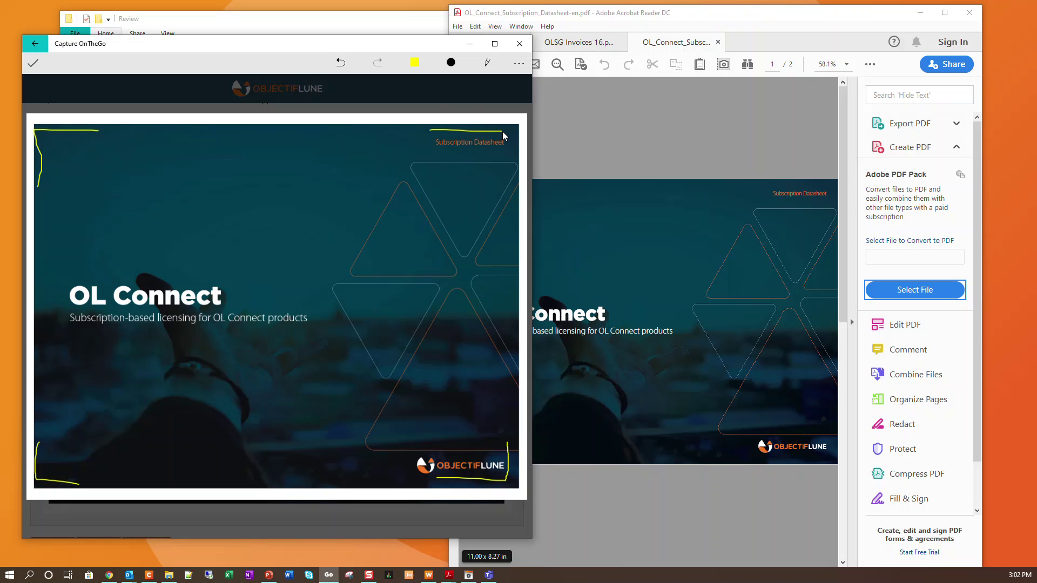
scroll(504, 136, down, 2)
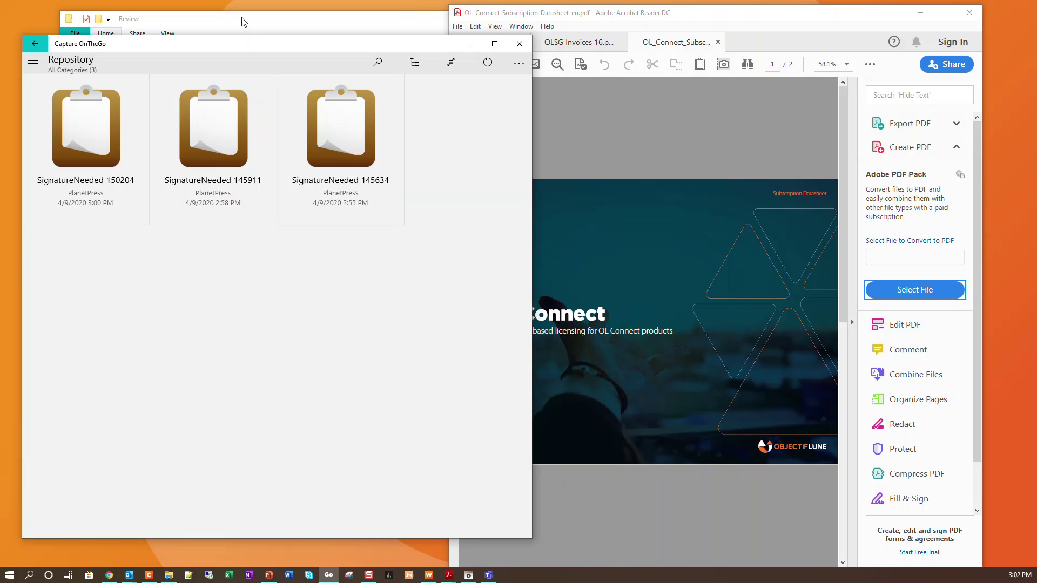
click(241, 22)
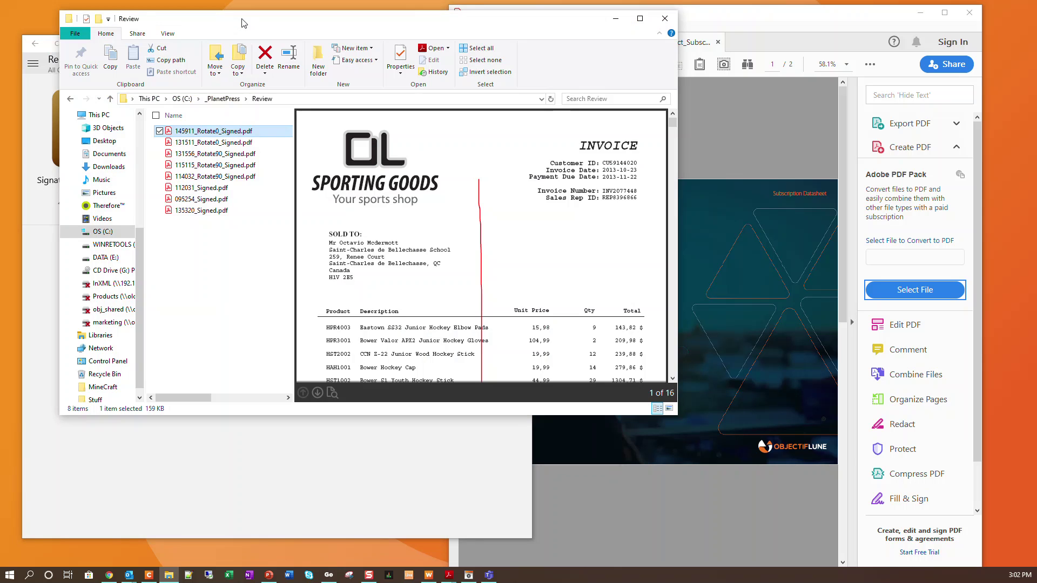
Step: Go up to _PlanetPress, open Out and preview 150204_Rotate90_Signed.pdf with its yellow markings
click(217, 100)
double_click(186, 132)
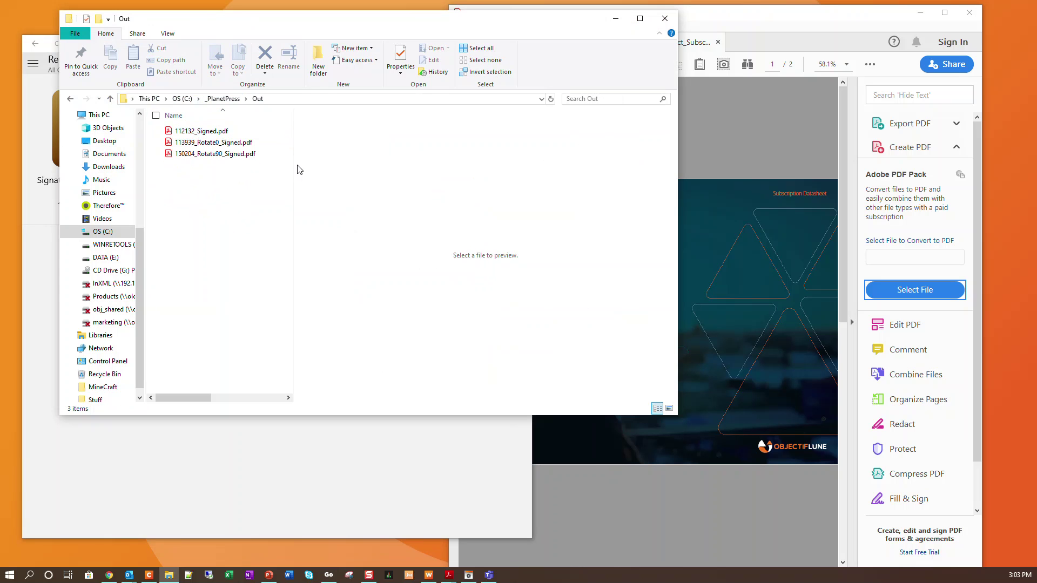
click(197, 155)
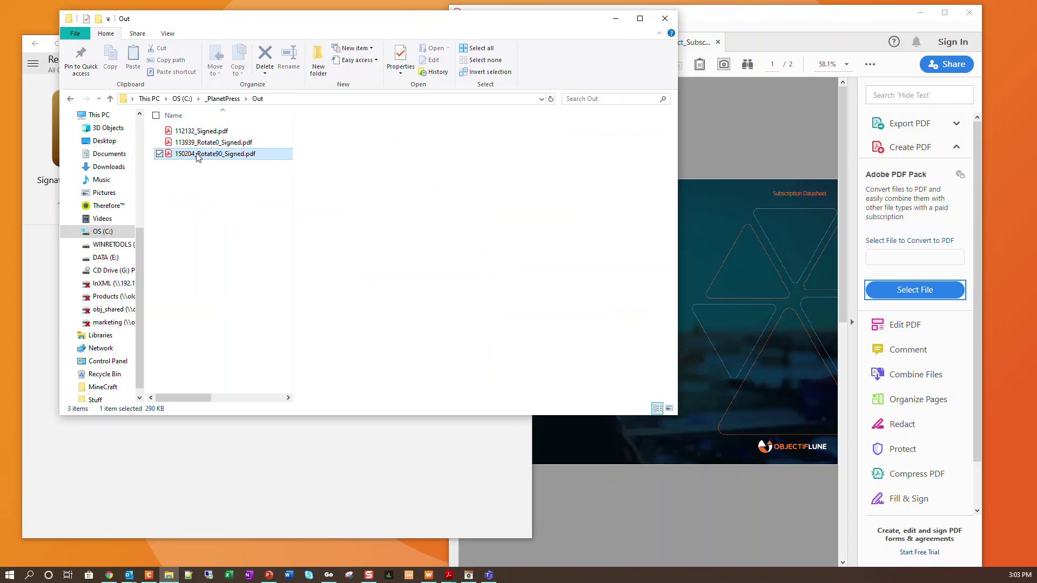